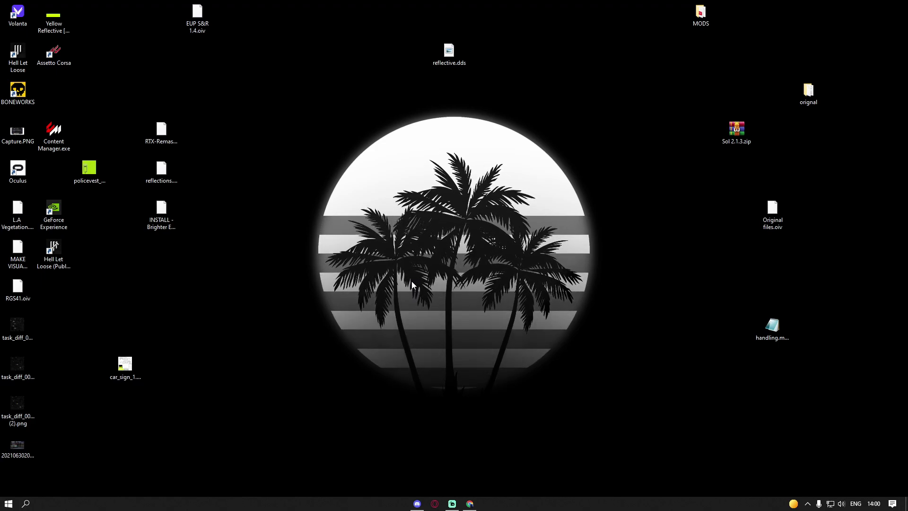
{"action": "left_click", "coordinate": [469, 503]}
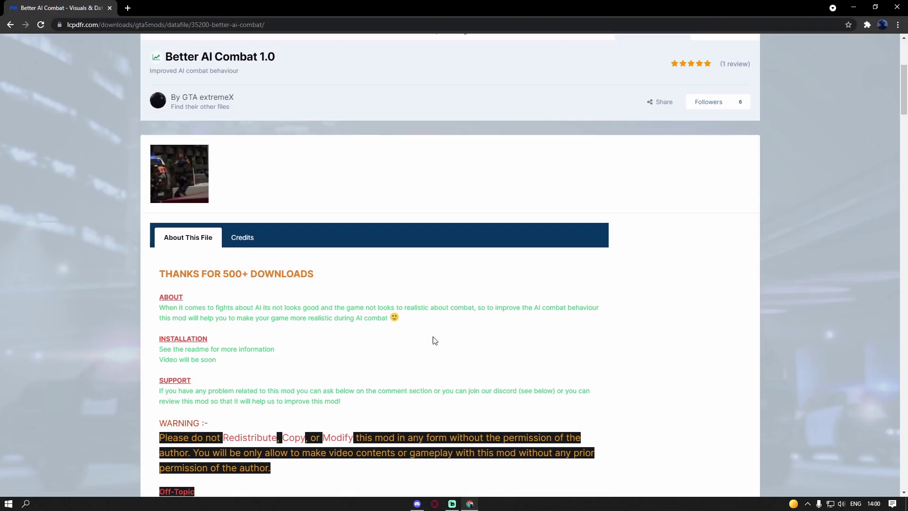
{"action": "scroll", "coordinate": [435, 341], "scroll_direction": "up", "scroll_amount": 4}
{"action": "scroll", "coordinate": [434, 338], "scroll_direction": "down", "scroll_amount": 3}
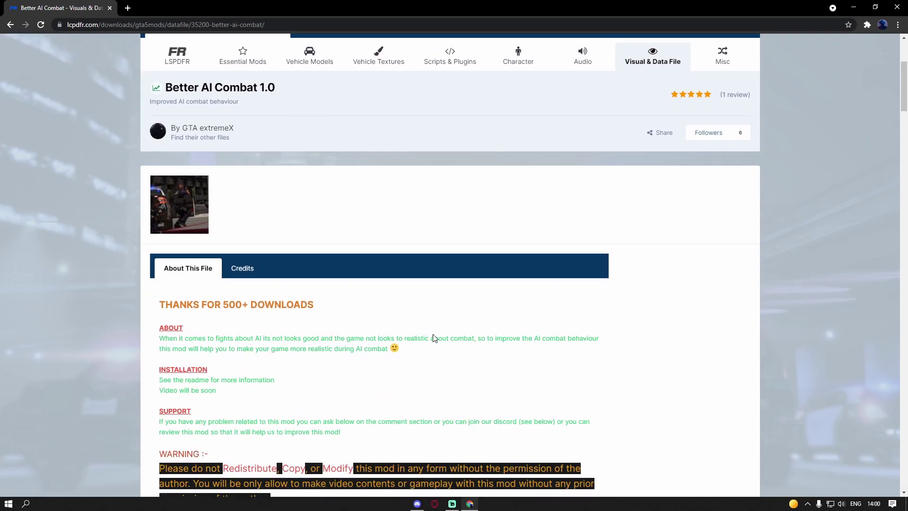
{"action": "scroll", "coordinate": [434, 337], "scroll_direction": "down", "scroll_amount": 2}
{"action": "scroll", "coordinate": [434, 338], "scroll_direction": "down", "scroll_amount": 7}
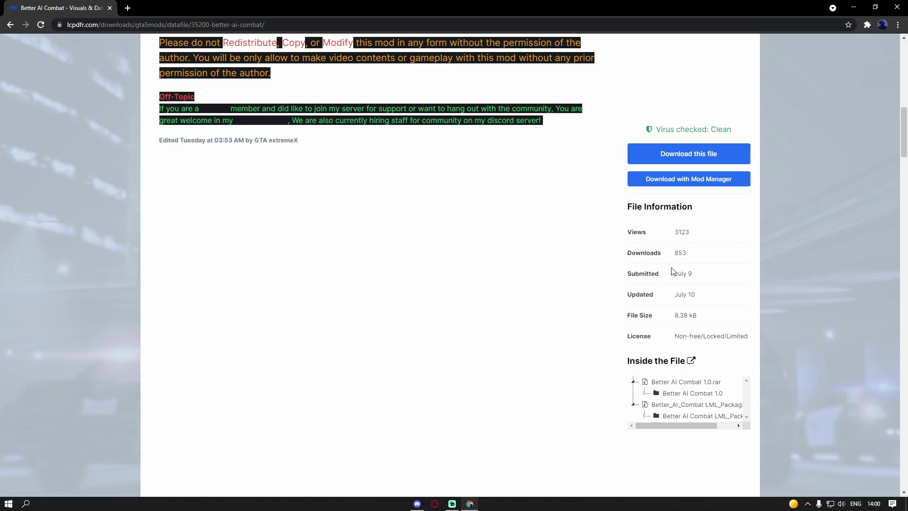
{"action": "mouse_move", "coordinate": [674, 272]}
{"action": "left_mouse_down"}
{"action": "mouse_move", "coordinate": [691, 270]}
{"action": "mouse_move", "coordinate": [667, 278]}
{"action": "left_mouse_up"}
{"action": "left_click", "coordinate": [691, 270]}
{"action": "left_click", "coordinate": [667, 278]}
{"action": "scroll", "coordinate": [381, 354], "scroll_direction": "up", "scroll_amount": 4}
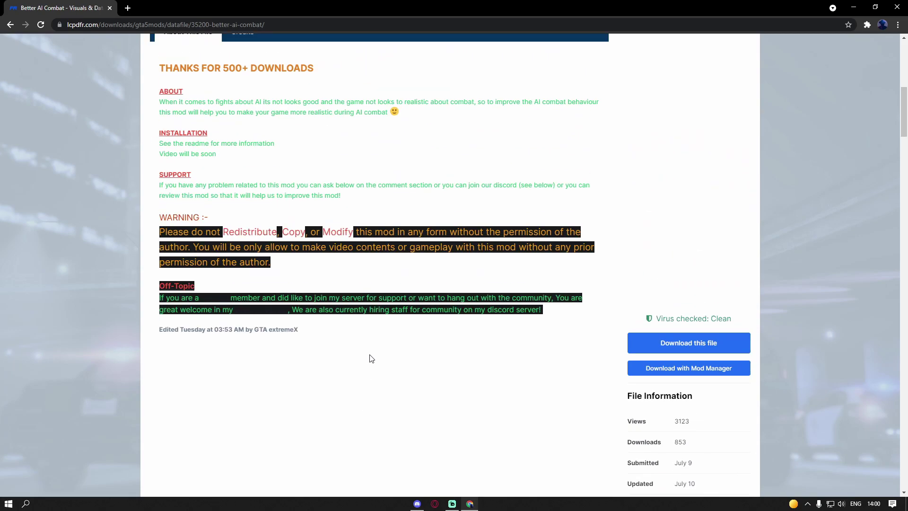
{"action": "scroll", "coordinate": [372, 358], "scroll_direction": "up", "scroll_amount": 5}
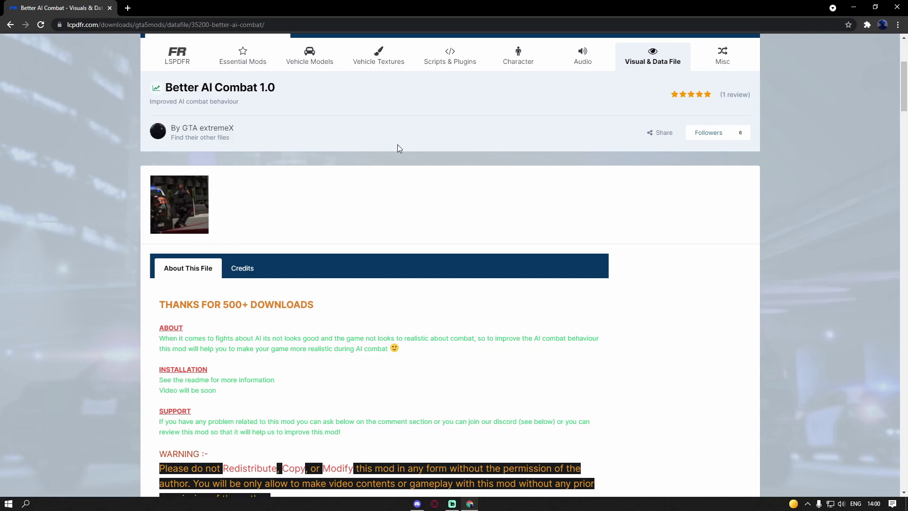
{"action": "scroll", "coordinate": [393, 143], "scroll_direction": "down", "scroll_amount": 3}
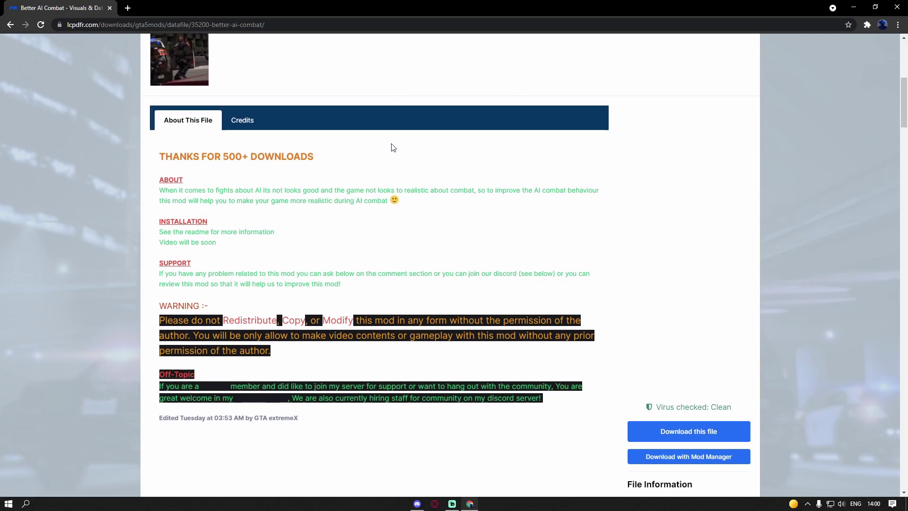
{"action": "scroll", "coordinate": [391, 143], "scroll_direction": "down", "scroll_amount": 1}
{"action": "scroll", "coordinate": [392, 147], "scroll_direction": "down", "scroll_amount": 3}
- Download the main file Better AI Combat 1.0.rar from the mod's download list
{"action": "left_click", "coordinate": [672, 254]}
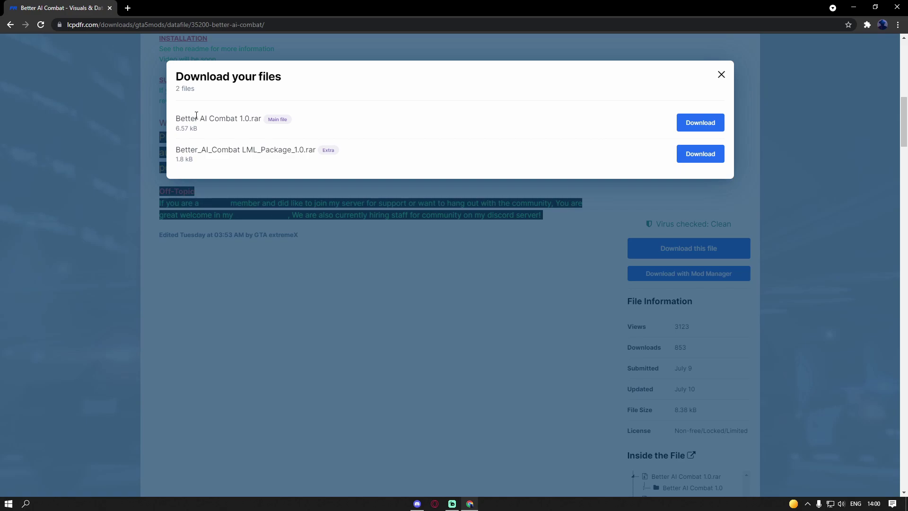
{"action": "double_click", "coordinate": [201, 119]}
{"action": "left_click", "coordinate": [226, 119]}
{"action": "left_click", "coordinate": [706, 124]}
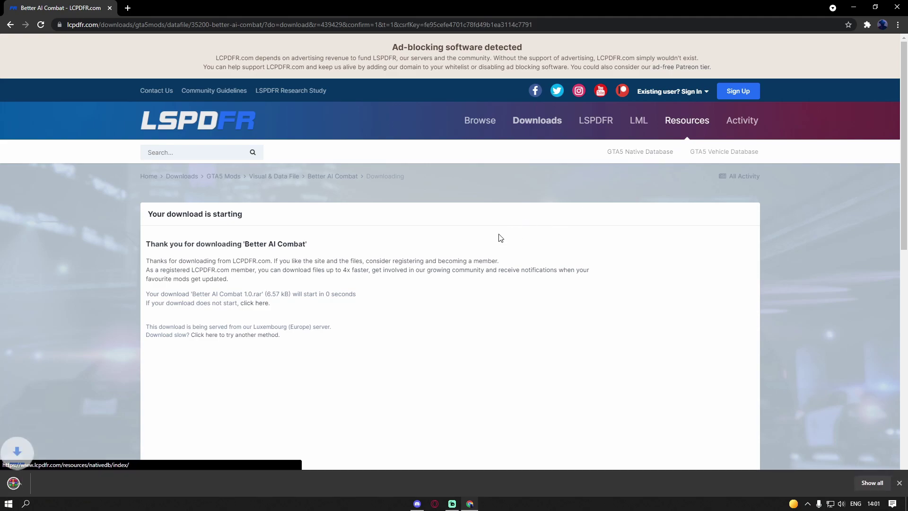
- Open Better AI Combat 1.0.rar in WinRAR and browse into its Auto Install folder
{"action": "left_click", "coordinate": [95, 484]}
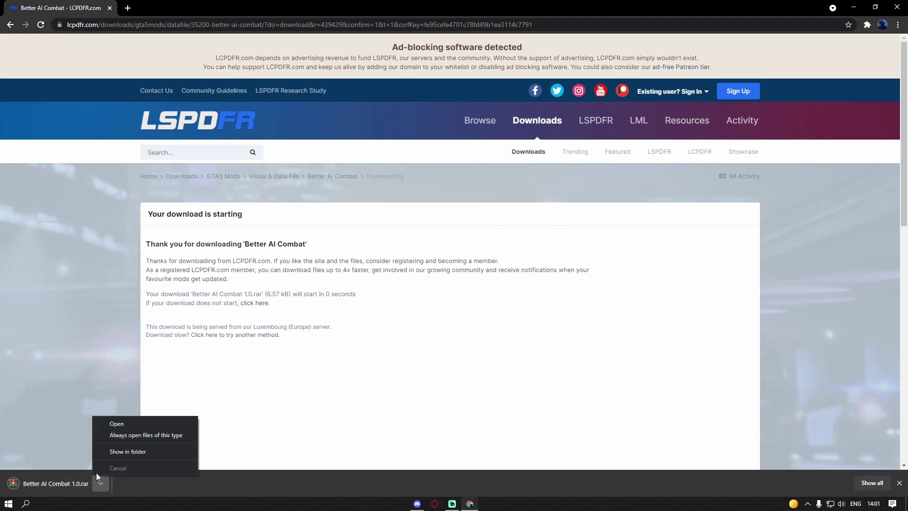
{"action": "left_click", "coordinate": [112, 424]}
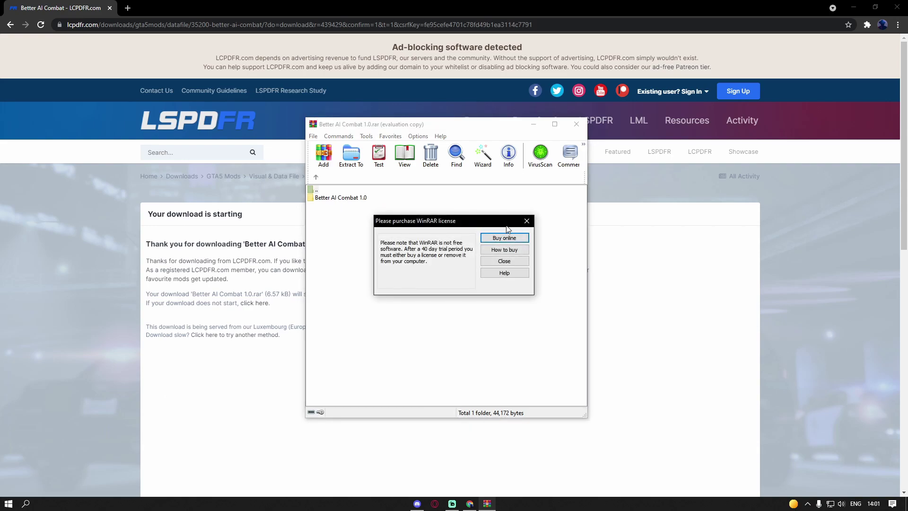
{"action": "left_click", "coordinate": [522, 222]}
{"action": "double_click", "coordinate": [339, 197]}
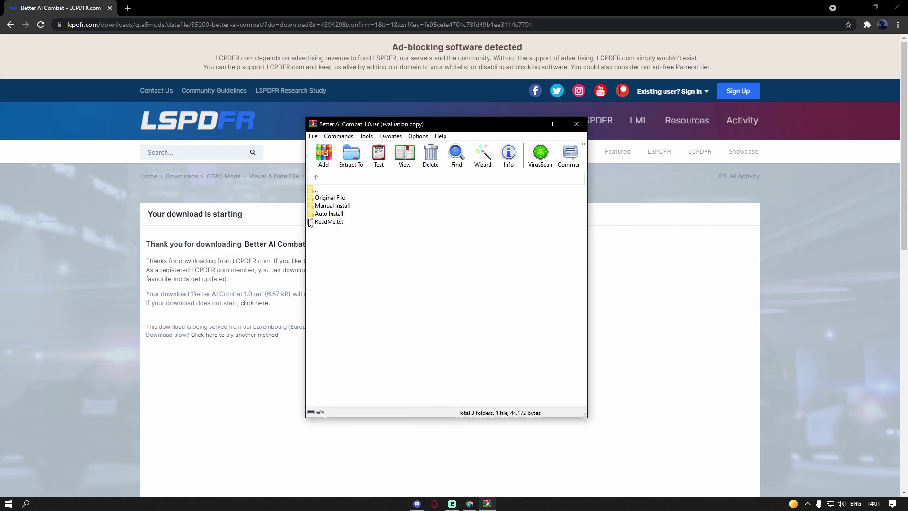
{"action": "double_click", "coordinate": [321, 213]}
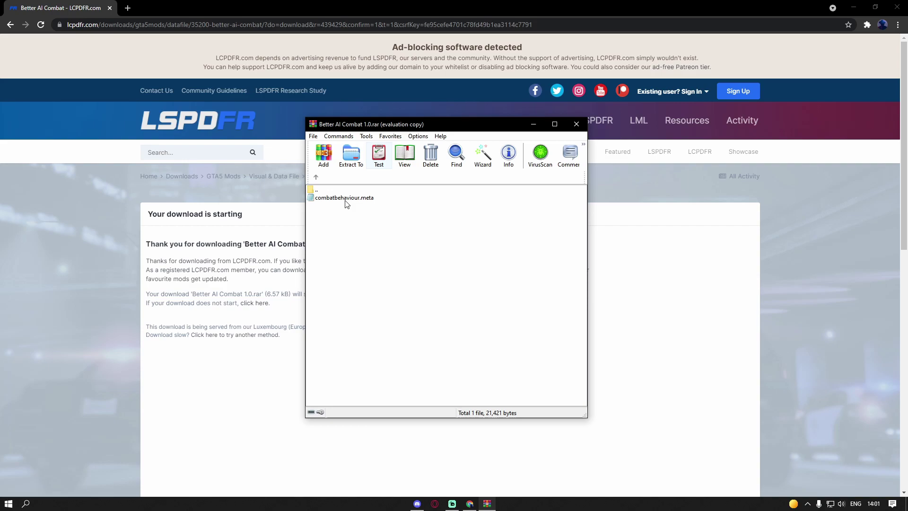
- Read the archive's ReadMe.txt in Notepad, then move its window aside
{"action": "left_click", "coordinate": [316, 178]}
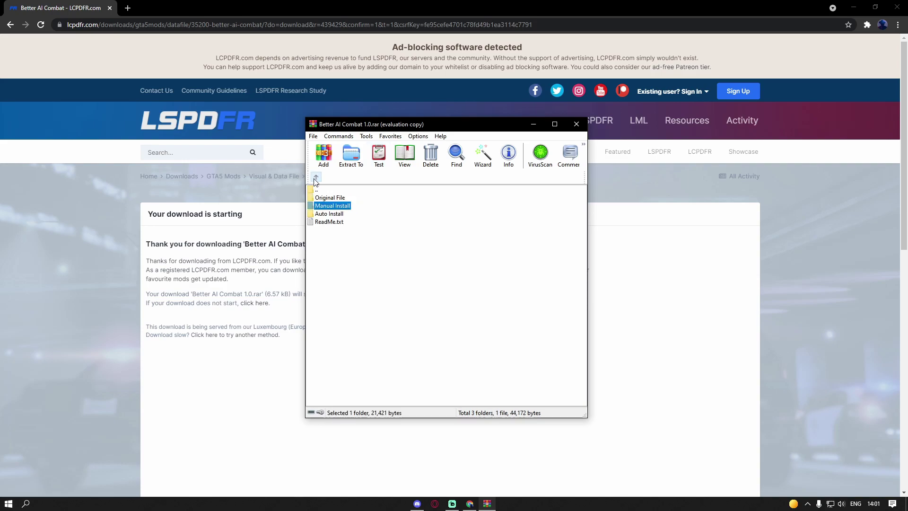
{"action": "double_click", "coordinate": [334, 199]}
{"action": "double_click", "coordinate": [327, 223]}
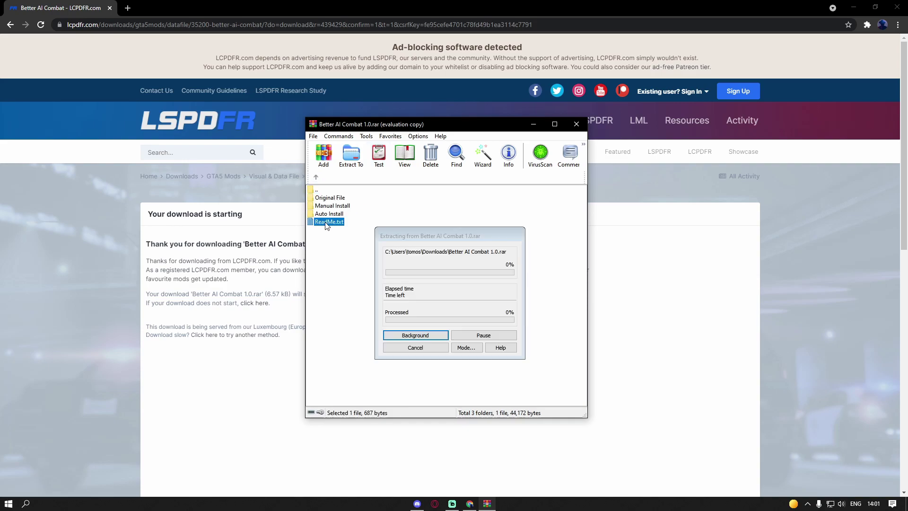
{"action": "left_click_drag", "start_coordinate": [231, 130], "coordinate": [0, 132]}
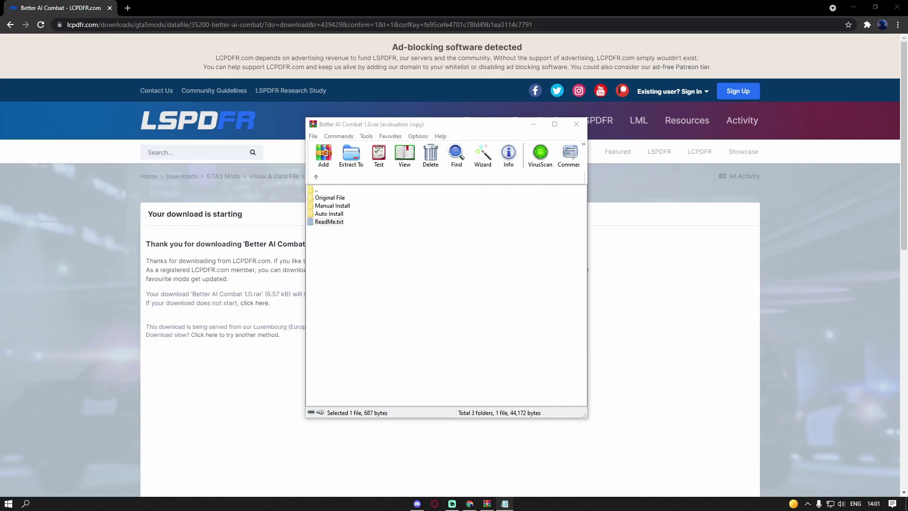
{"action": "key", "text": "Return"}
{"action": "left_click_drag", "start_coordinate": [136, 231], "coordinate": [178, 231]}
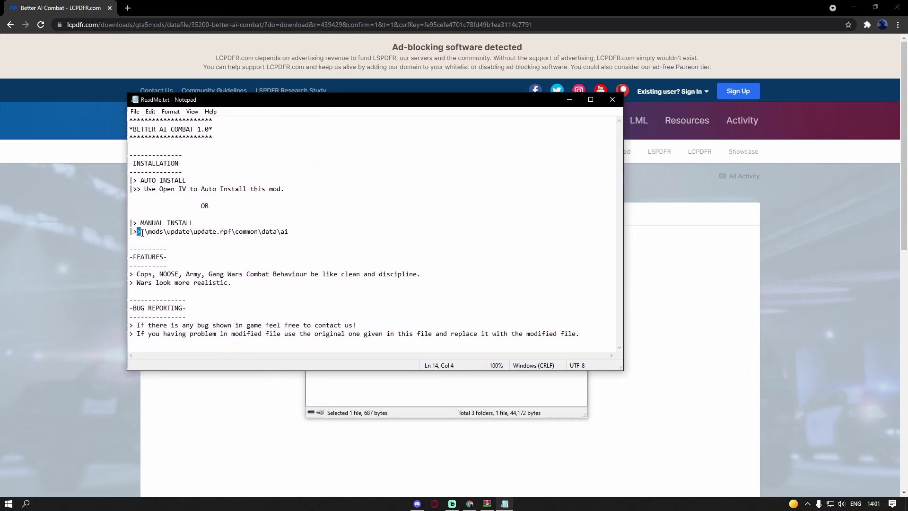
{"action": "left_click", "coordinate": [178, 231]}
{"action": "left_click_drag", "start_coordinate": [304, 105], "coordinate": [0, 114]}
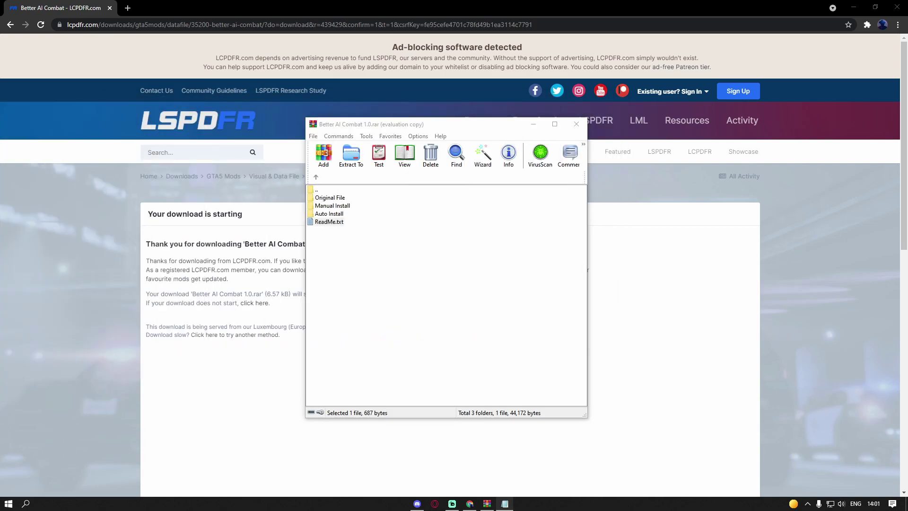
- Launch OpenIV via a Windows search for 'op' and choose Grand Theft Auto V for Windows
{"action": "left_click", "coordinate": [866, 4]}
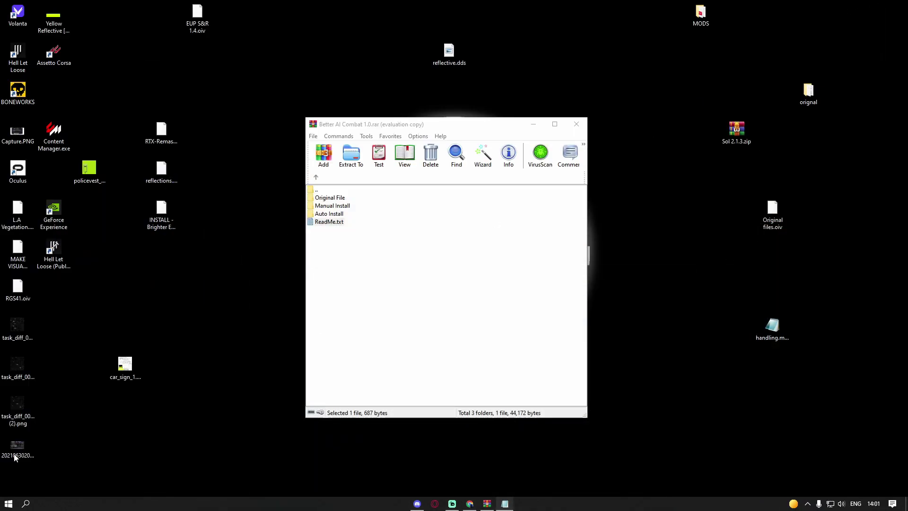
{"action": "left_click", "coordinate": [33, 504]}
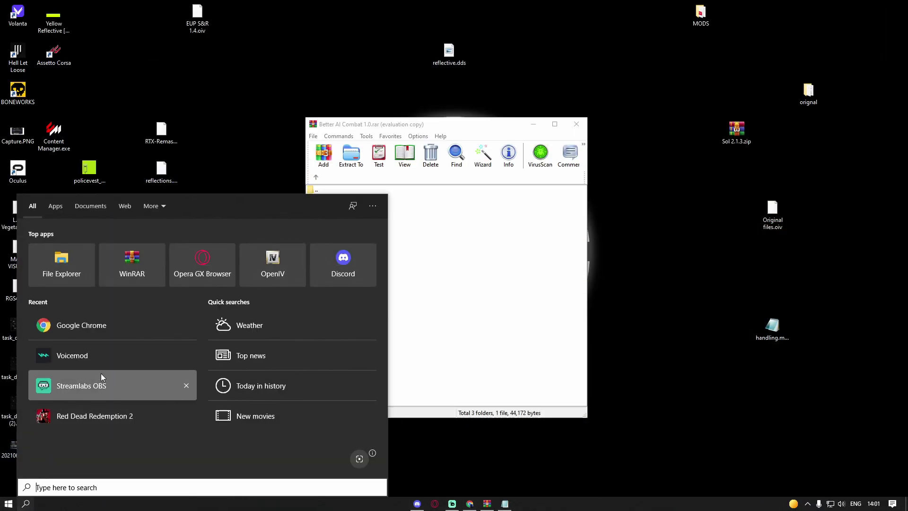
{"action": "type", "text": "op"}
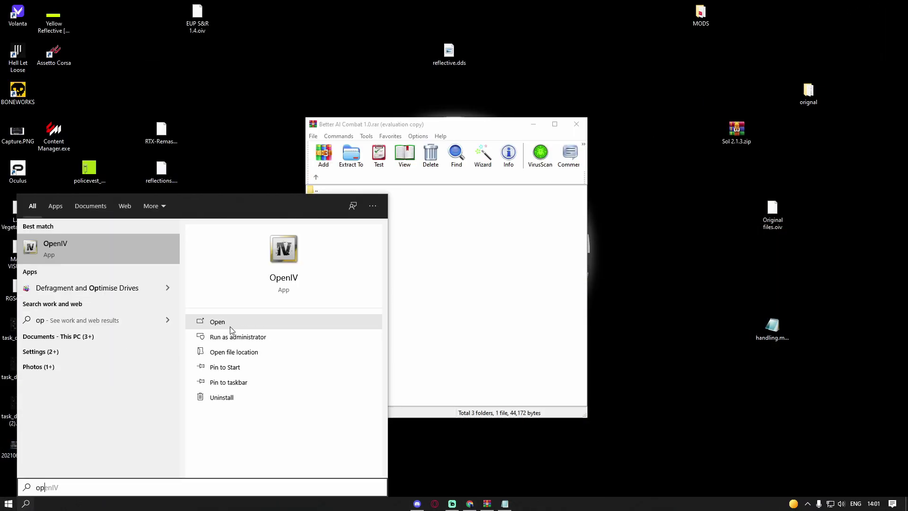
{"action": "left_click", "coordinate": [230, 322]}
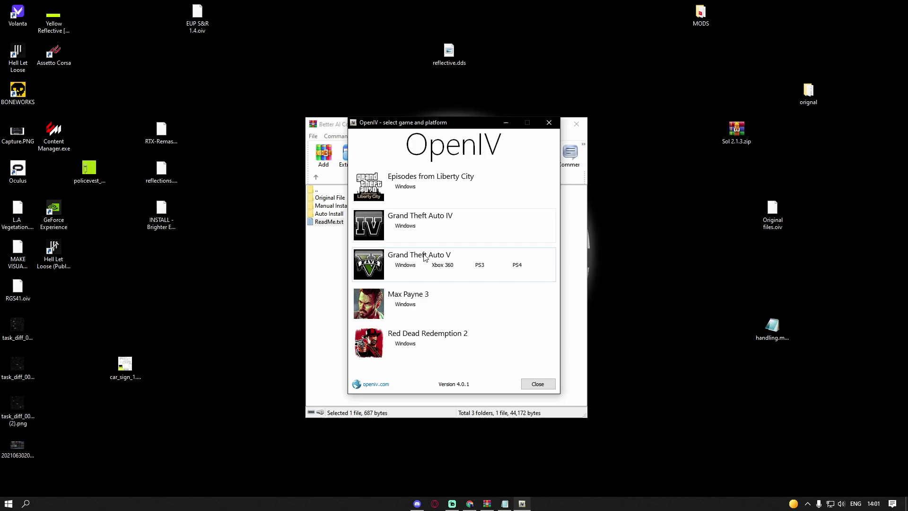
{"action": "left_click", "coordinate": [405, 265]}
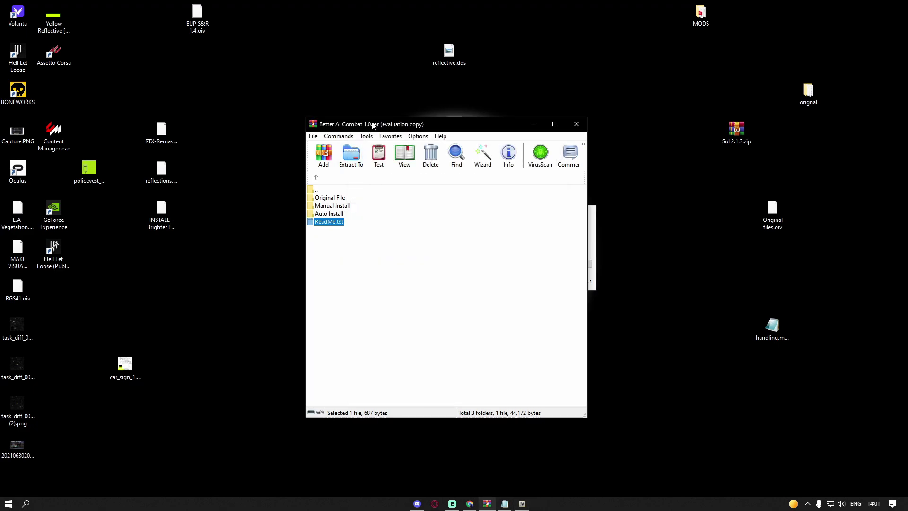
- Open the archive's Original File folder in WinRAR and move the window out of OpenIV's way
{"action": "left_click_drag", "start_coordinate": [359, 124], "coordinate": [228, 116]}
{"action": "double_click", "coordinate": [199, 198]}
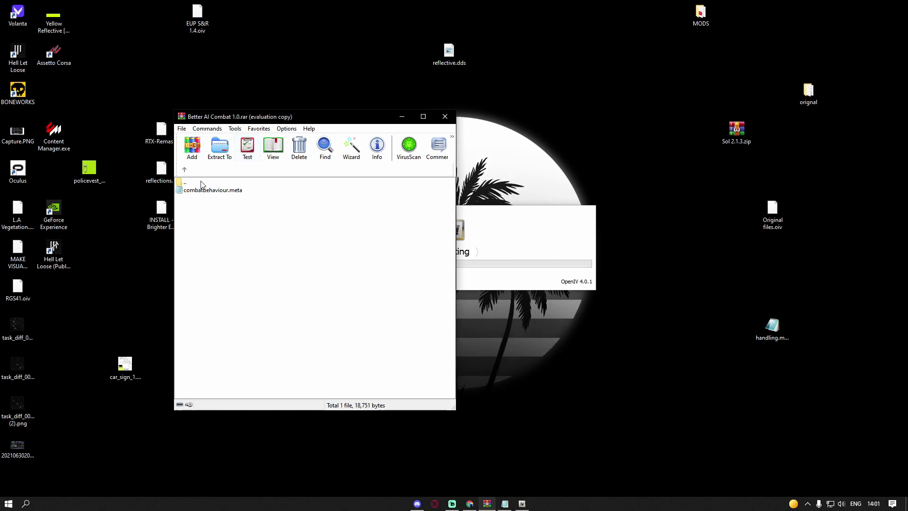
{"action": "left_click", "coordinate": [286, 129]}
{"action": "left_click", "coordinate": [264, 115]}
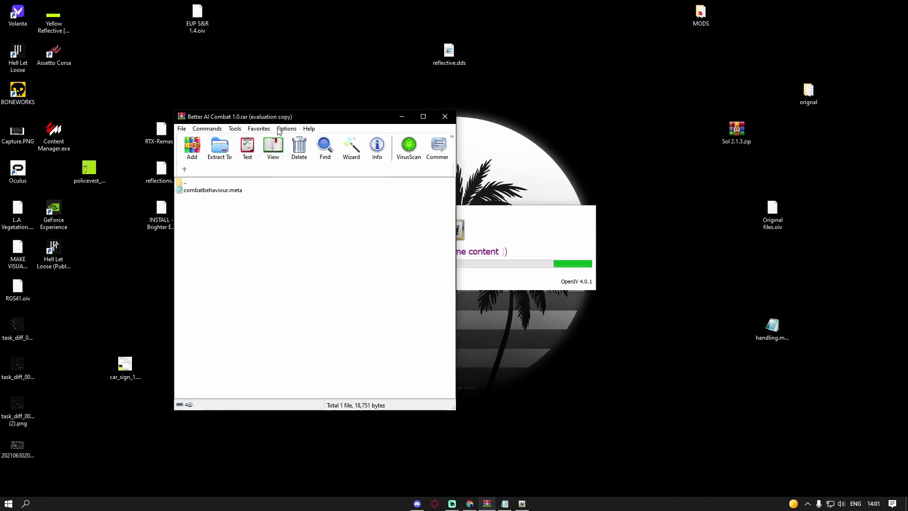
{"action": "left_click", "coordinate": [185, 169]}
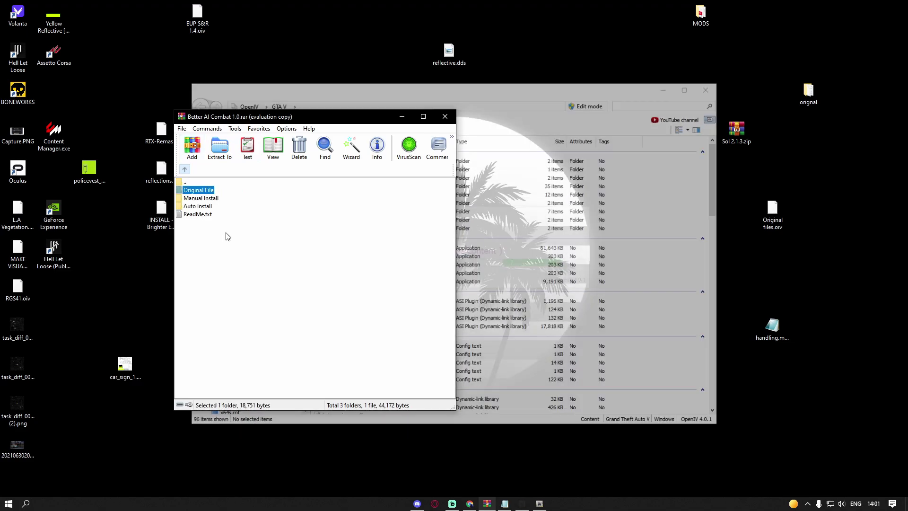
{"action": "left_click", "coordinate": [199, 193]}
{"action": "double_click", "coordinate": [198, 193]}
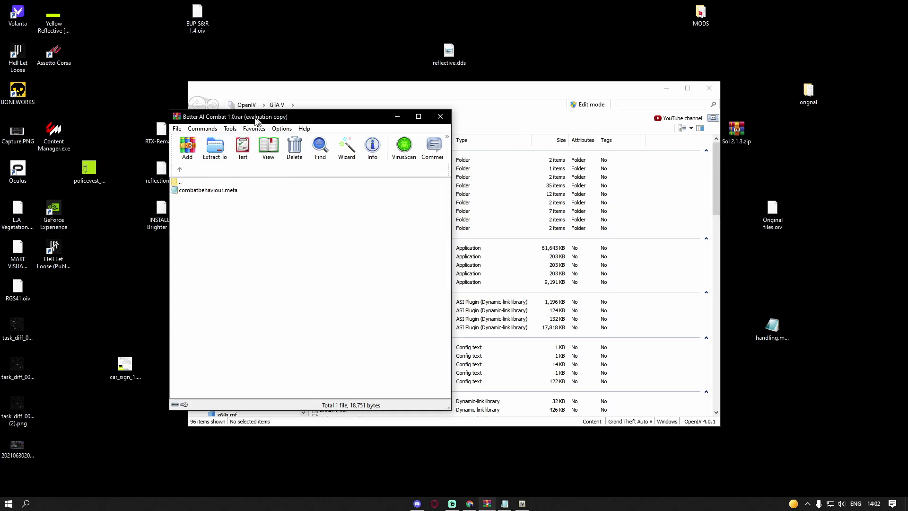
{"action": "mouse_move", "coordinate": [250, 113]}
{"action": "left_mouse_down"}
{"action": "mouse_move", "coordinate": [4, 119]}
{"action": "mouse_move", "coordinate": [2, 200]}
{"action": "mouse_move", "coordinate": [163, 175]}
{"action": "left_mouse_up"}
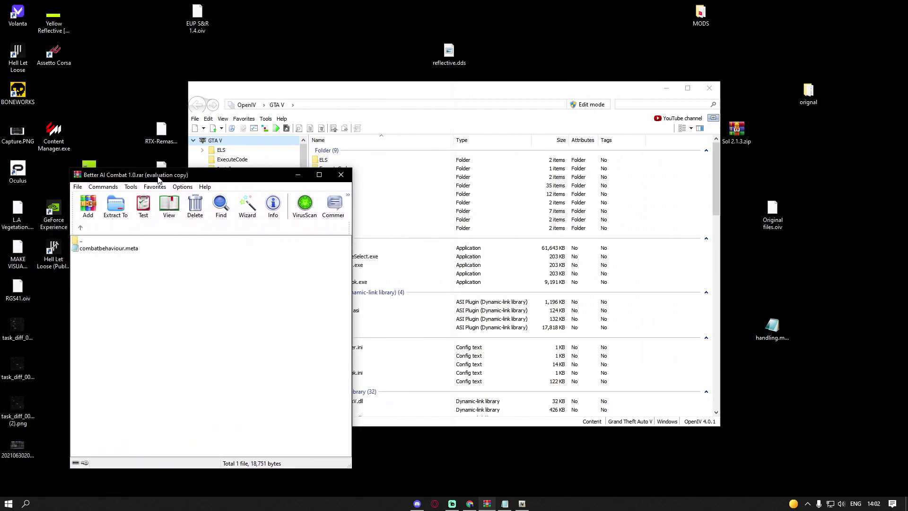
{"action": "left_click", "coordinate": [301, 176]}
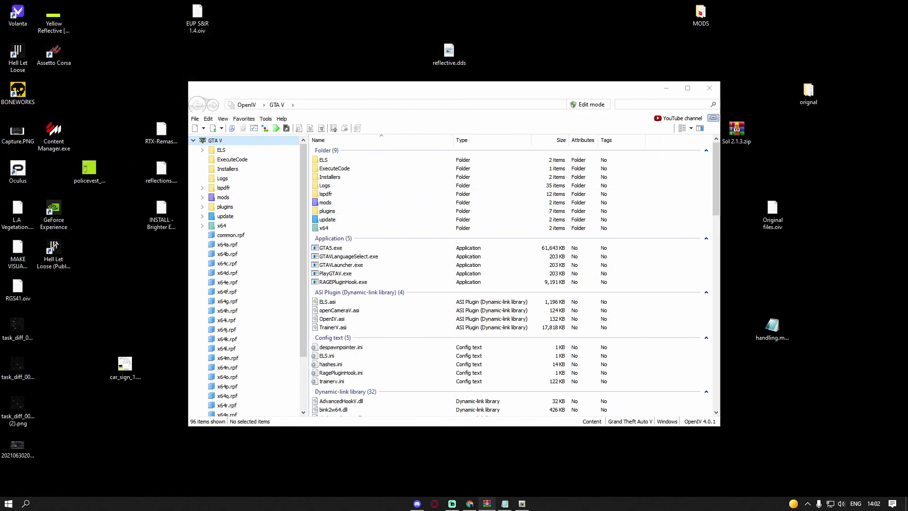
- Navigate OpenIV through mods > update > update.rpf > common > data > ai
{"action": "double_click", "coordinate": [316, 204]}
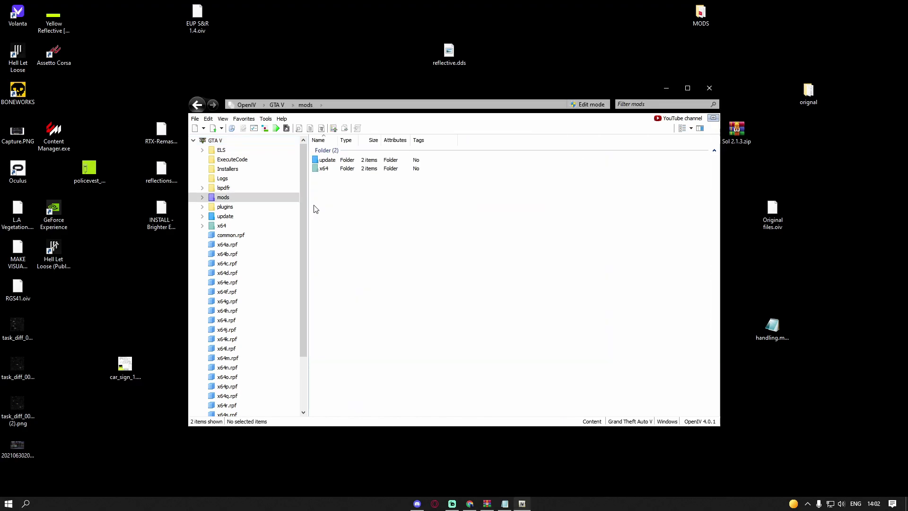
{"action": "double_click", "coordinate": [321, 161]}
{"action": "double_click", "coordinate": [330, 180]}
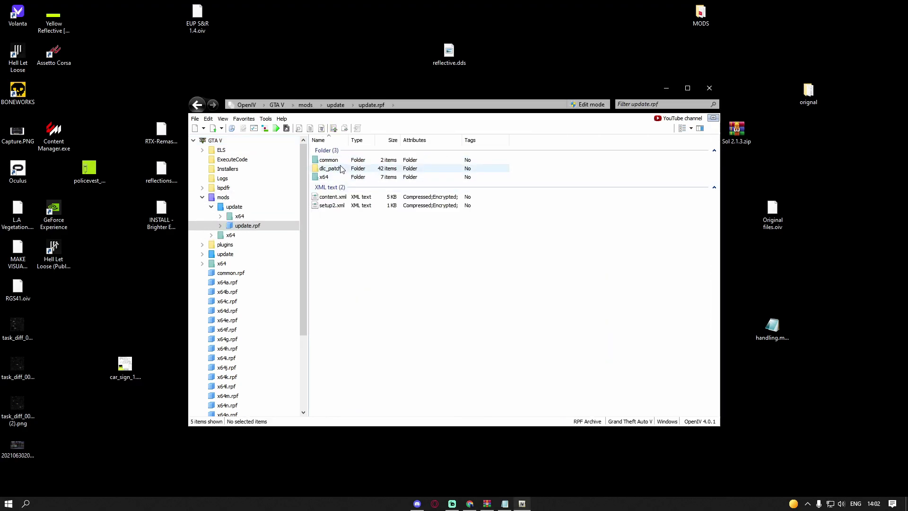
{"action": "double_click", "coordinate": [329, 161]}
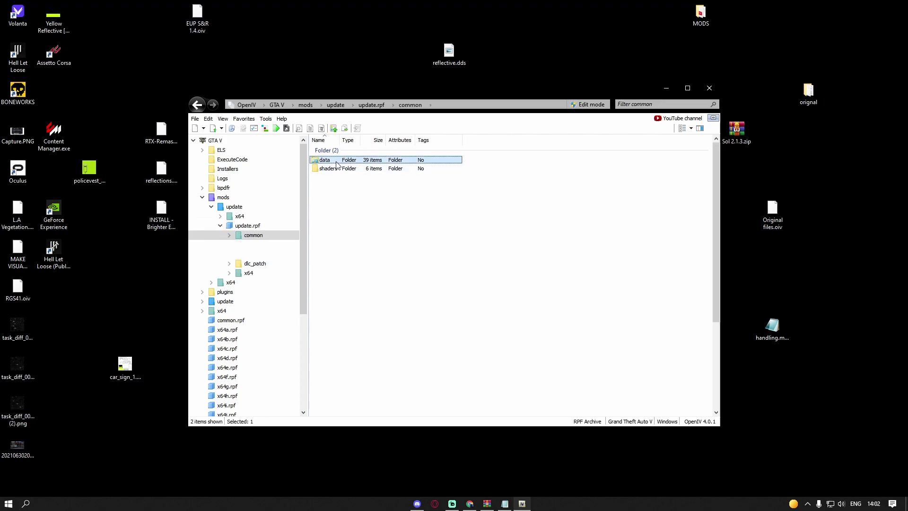
{"action": "double_click", "coordinate": [325, 160]}
{"action": "double_click", "coordinate": [331, 169]}
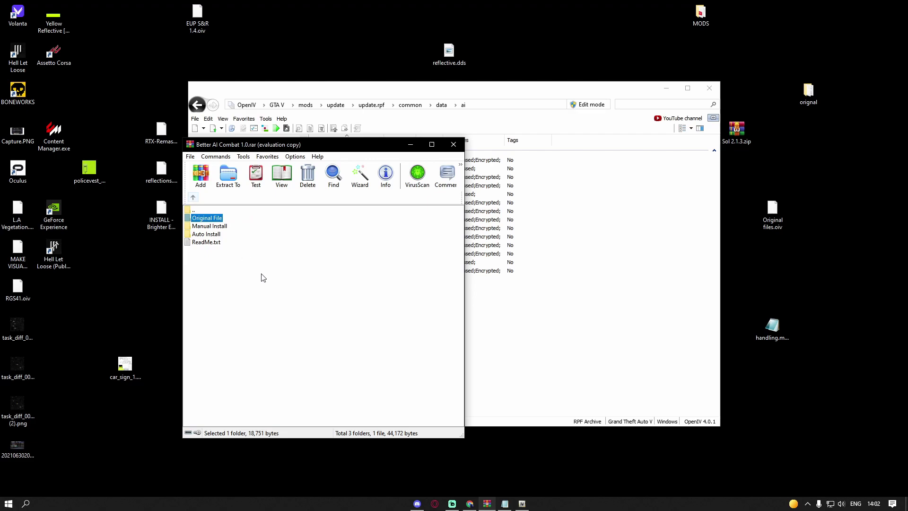
- Open the archive's Auto Install folder and switch OpenIV into edit mode
{"action": "left_click", "coordinate": [262, 279]}
{"action": "double_click", "coordinate": [218, 234]}
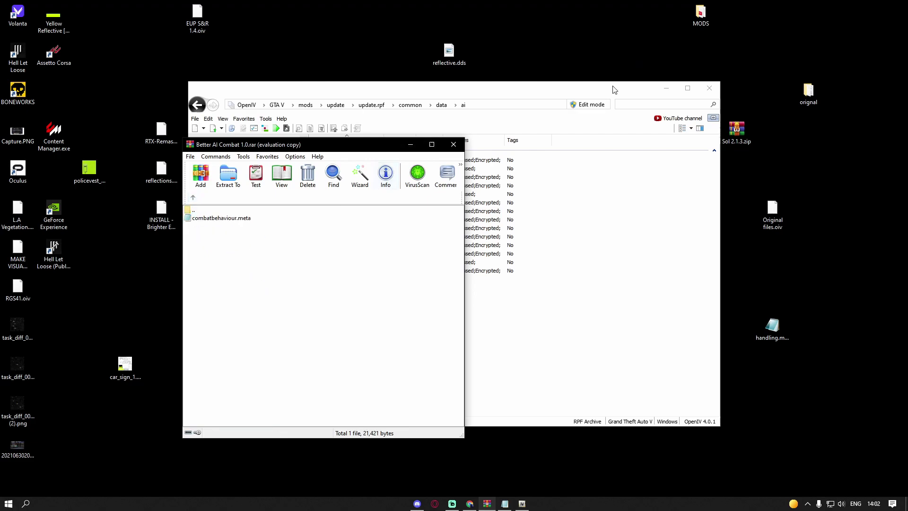
{"action": "left_click", "coordinate": [588, 104]}
{"action": "left_click", "coordinate": [493, 287]}
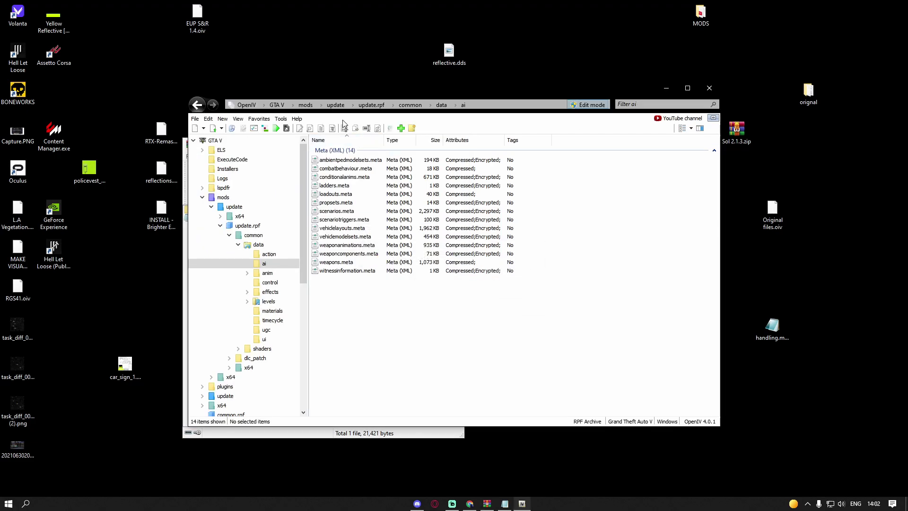
- Check OpenIV's ASI Manager from the Tools menu, then close it
{"action": "left_click", "coordinate": [281, 119]}
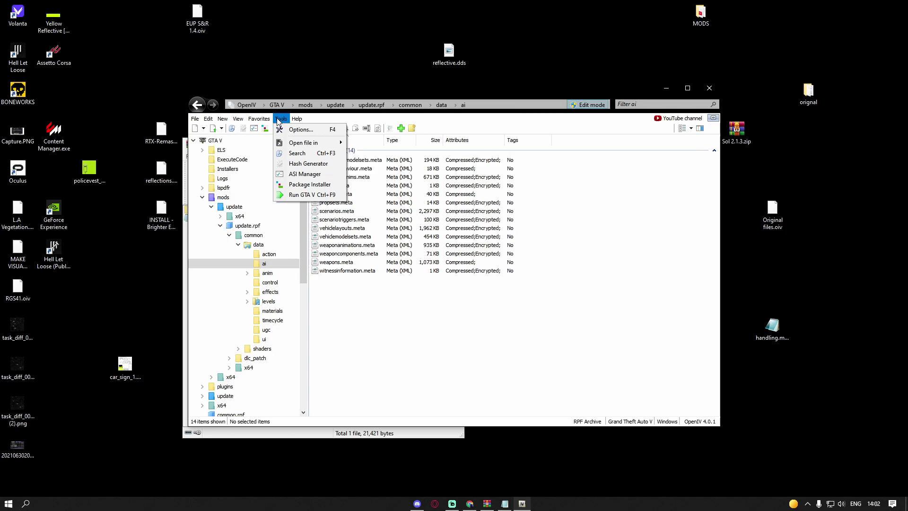
{"action": "left_click", "coordinate": [296, 174]}
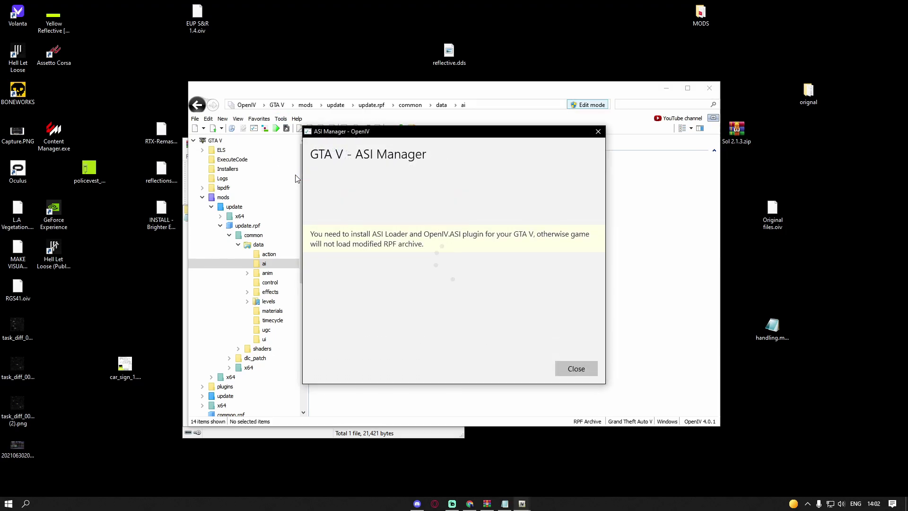
{"action": "left_click", "coordinate": [580, 365]}
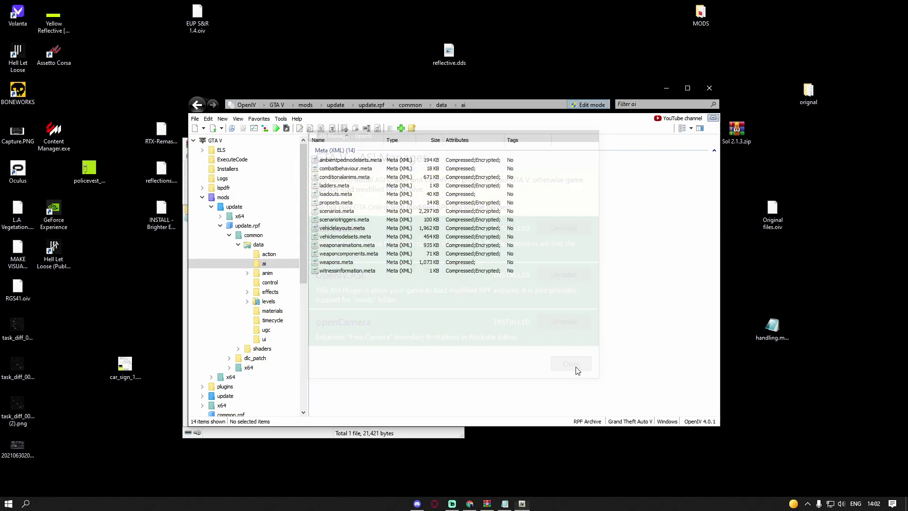
- Bring WinRAR forward and select the Auto Install combatbehaviour.meta file
{"action": "left_click", "coordinate": [487, 503]}
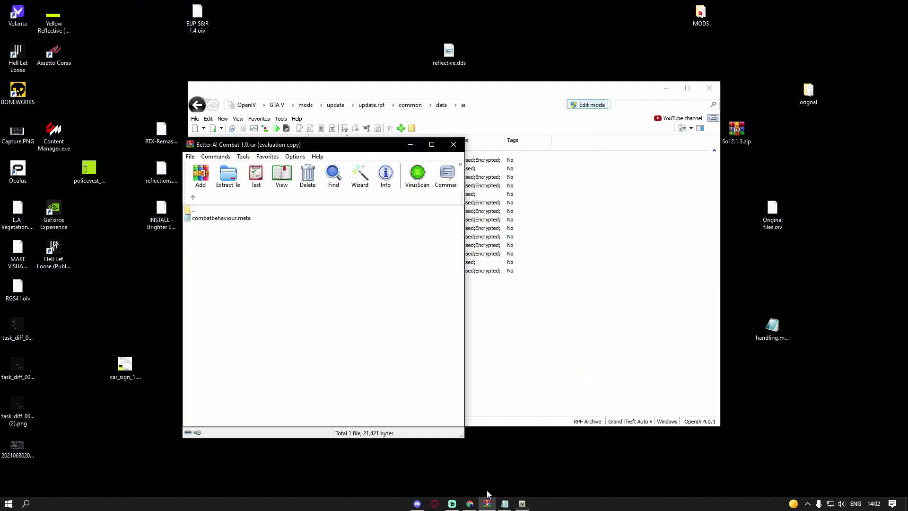
{"action": "left_click", "coordinate": [222, 218]}
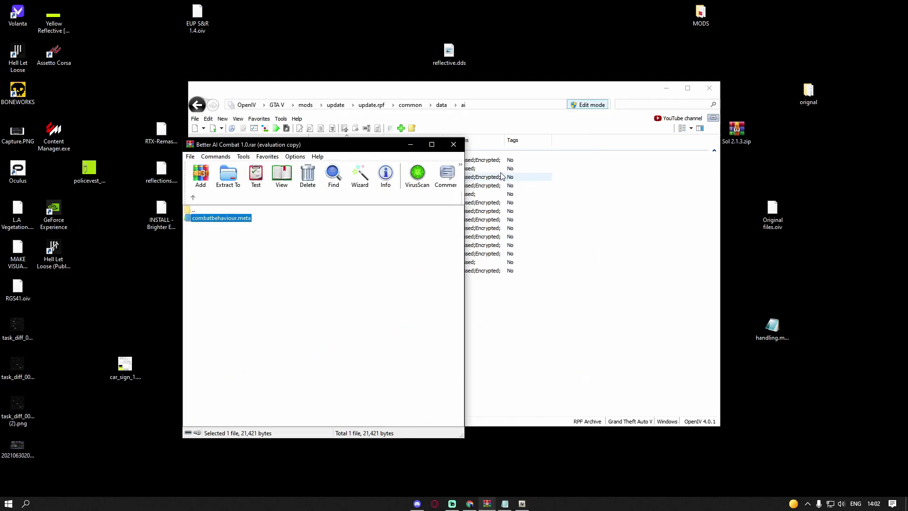